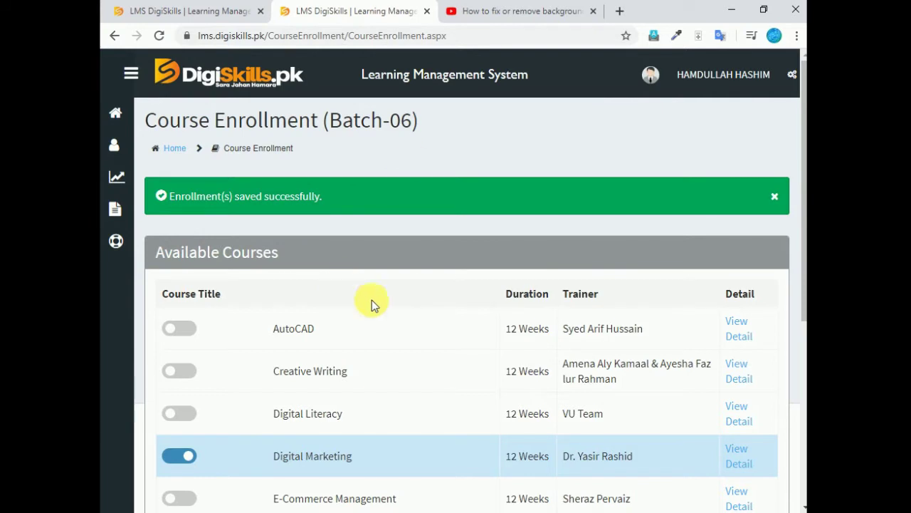
# Step: Open the DigiSkills learning management system at lms.digiskills.pk in a new browser tab
pyautogui.click(622, 11)
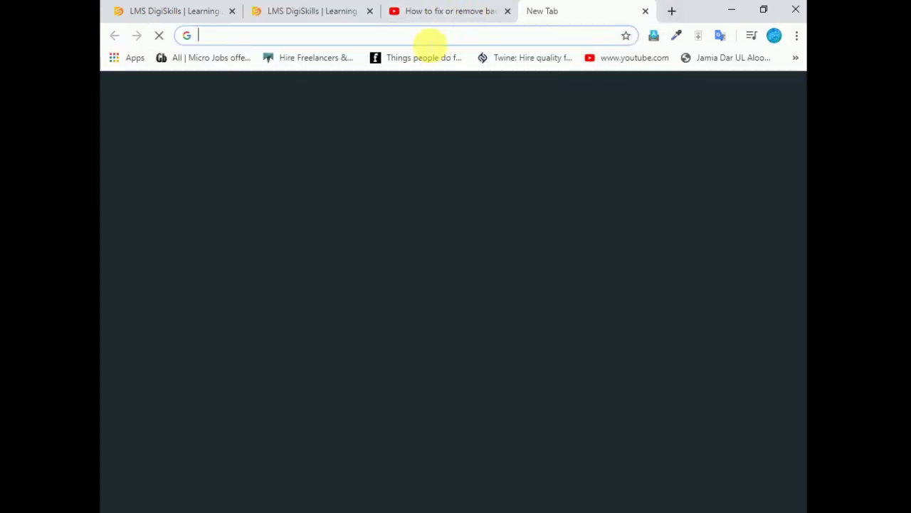
pyautogui.write('lms')
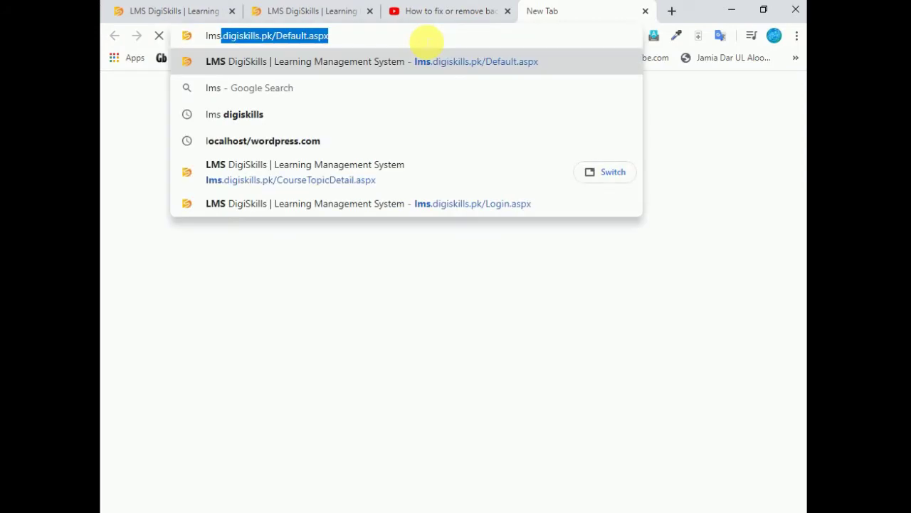
pyautogui.write('.dig')
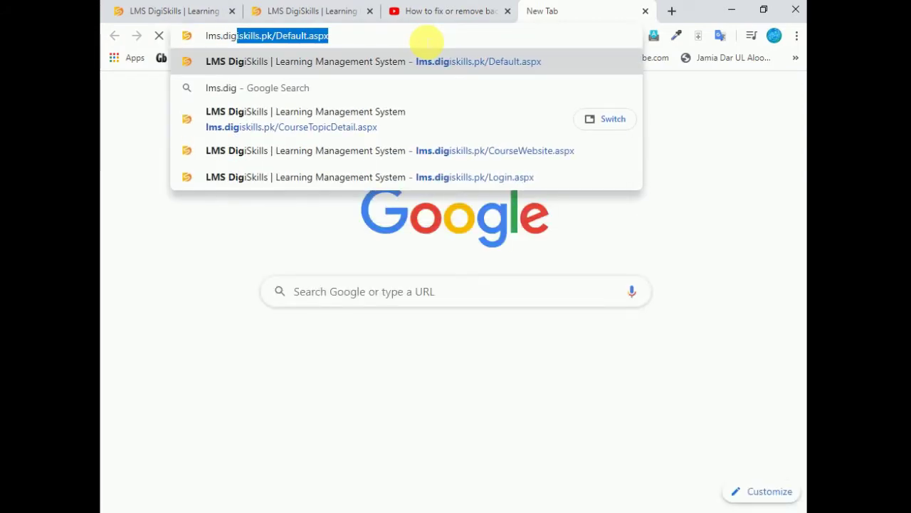
pyautogui.write('i')
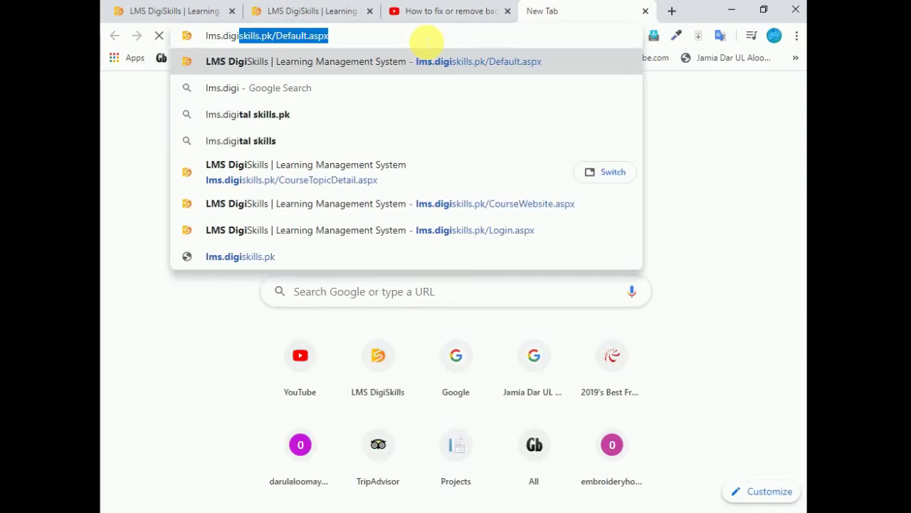
pyautogui.write('skill')
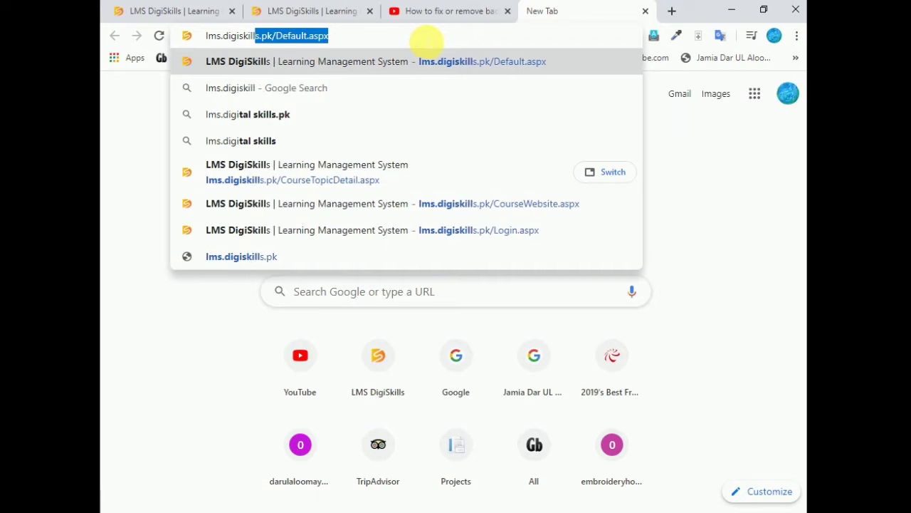
pyautogui.write('s.')
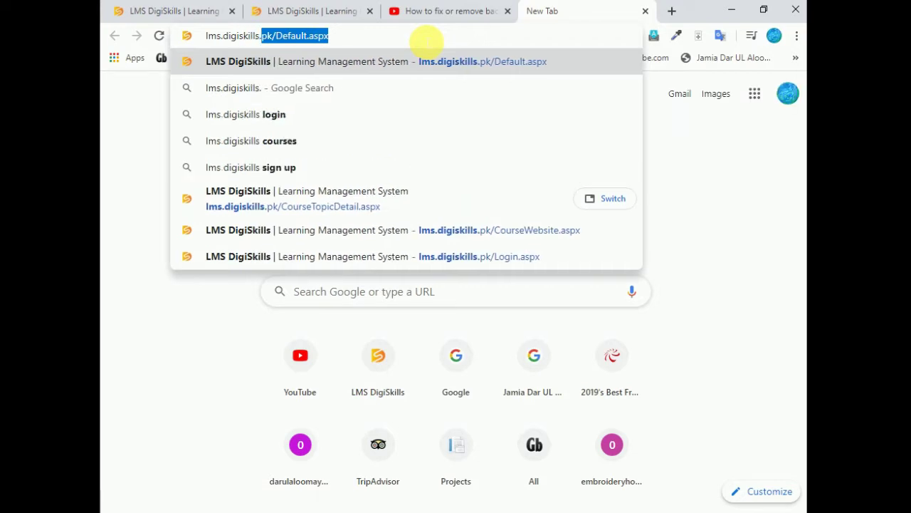
pyautogui.write('pk')
pyautogui.press('Return')
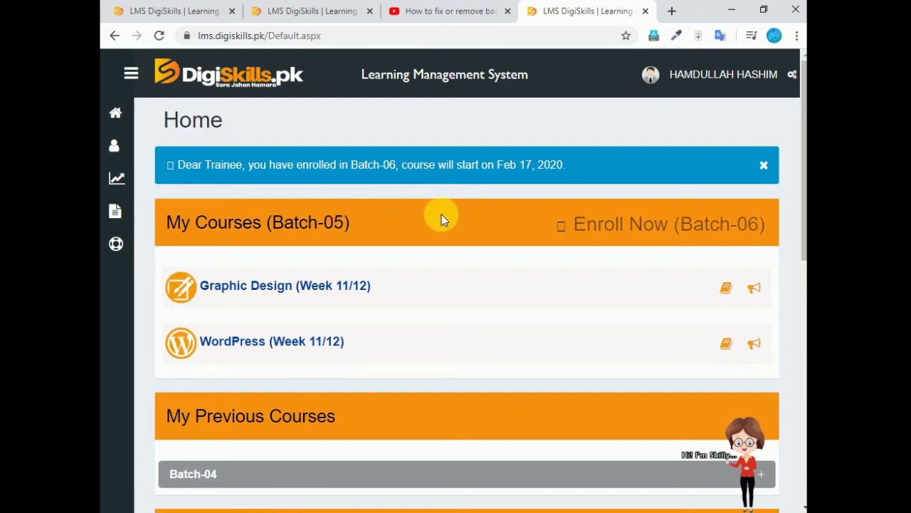
# Step: Open the Batch-06 course enrollment and deselect the Digital Marketing and SEO (Search Engine Optimization) courses
pyautogui.click(644, 235)
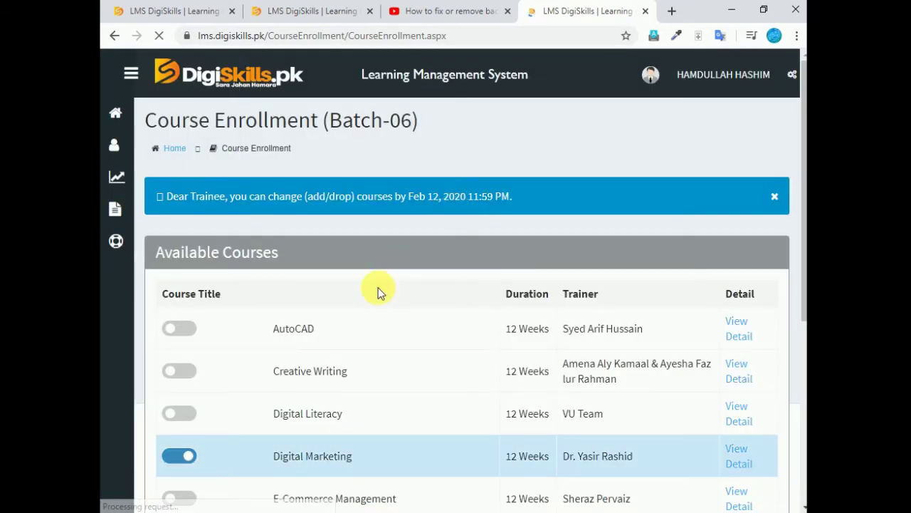
pyautogui.scroll(-1, 377, 291)
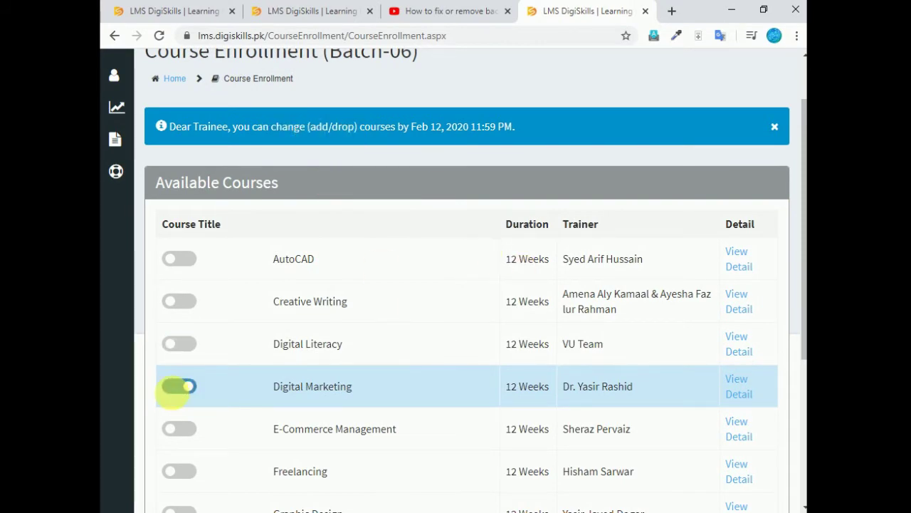
pyautogui.click(178, 387)
pyautogui.scroll(-3, 204, 387)
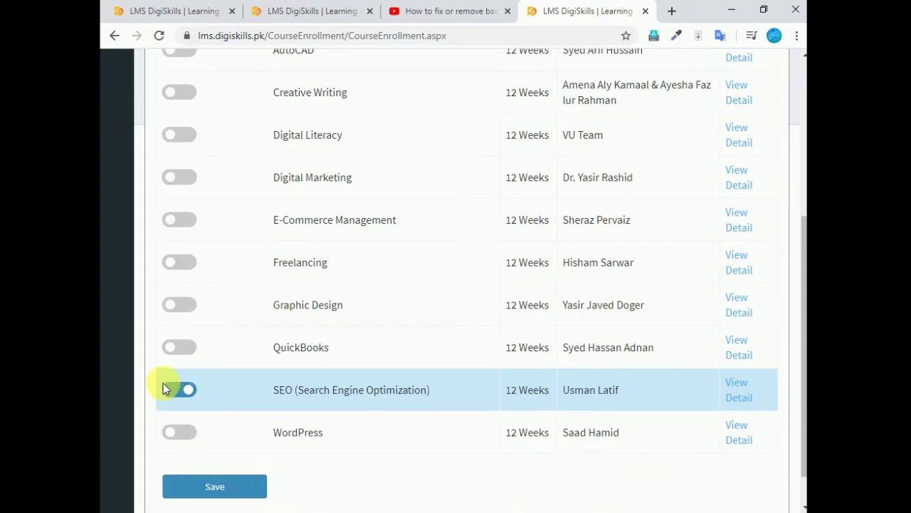
pyautogui.click(178, 389)
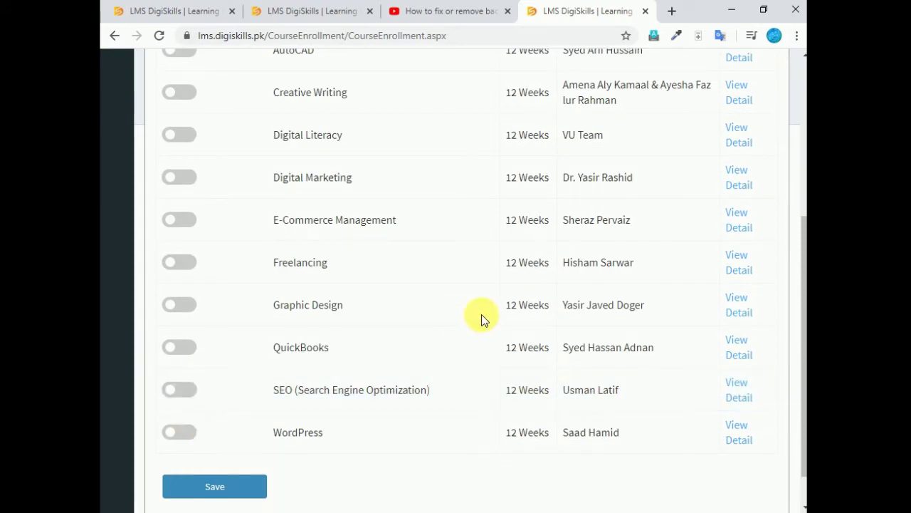
# Step: Examine the AutoCAD course's detail page for its duration, fee, eligibility, description, trainer and learning outcomes, and close the page
pyautogui.scroll(3, 484, 319)
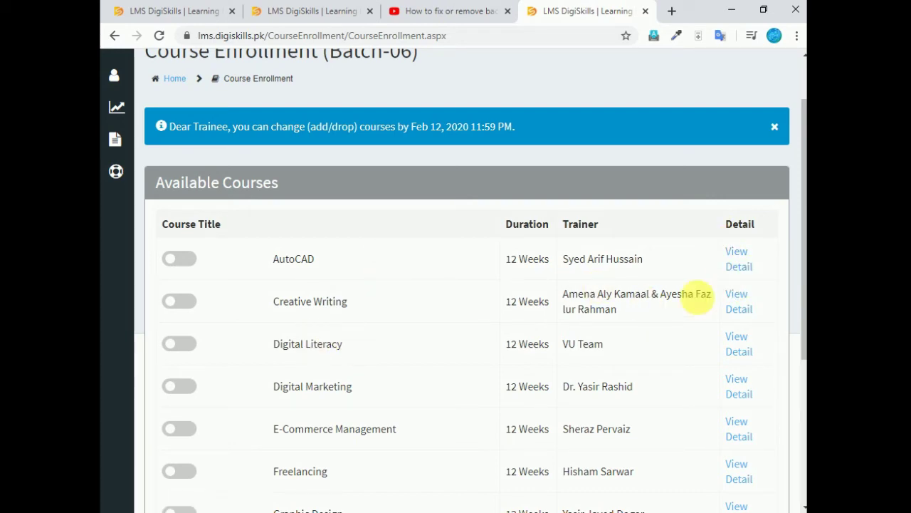
pyautogui.click(737, 271)
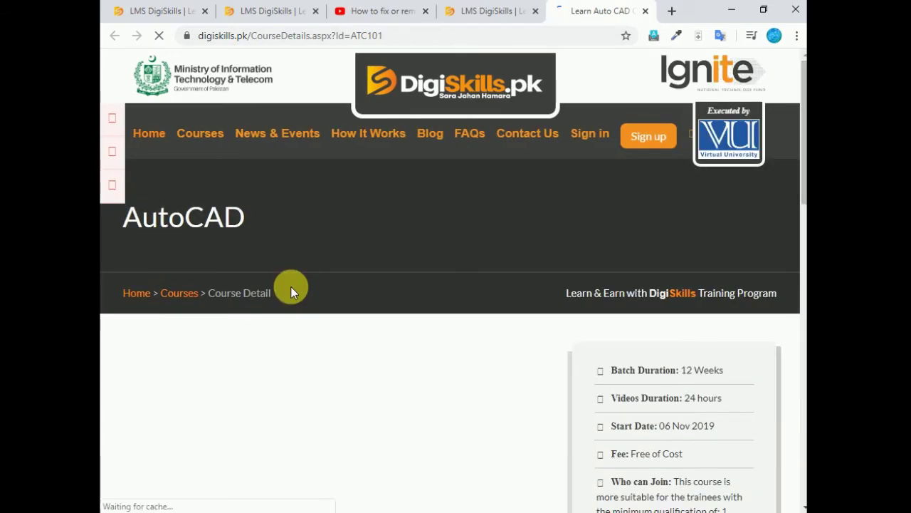
pyautogui.scroll(-3, 291, 290)
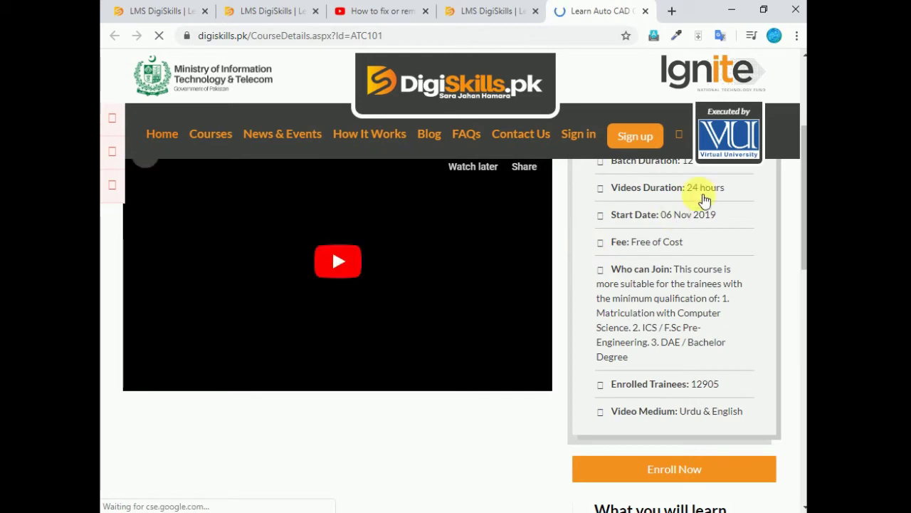
pyautogui.scroll(2, 694, 171)
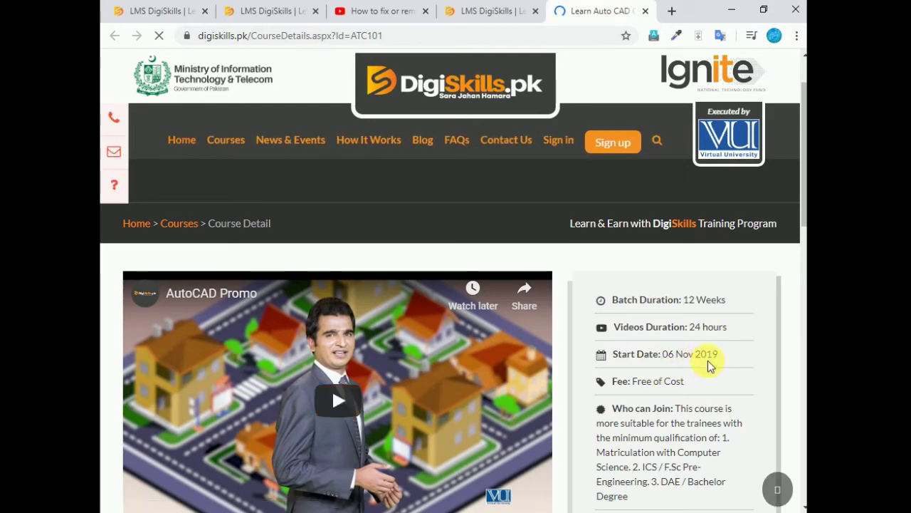
pyautogui.scroll(-2, 657, 381)
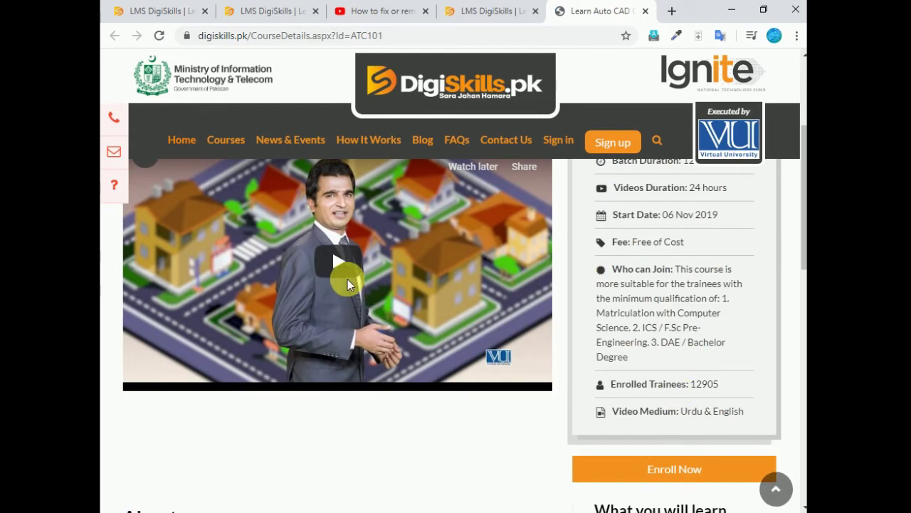
pyautogui.scroll(-7, 356, 281)
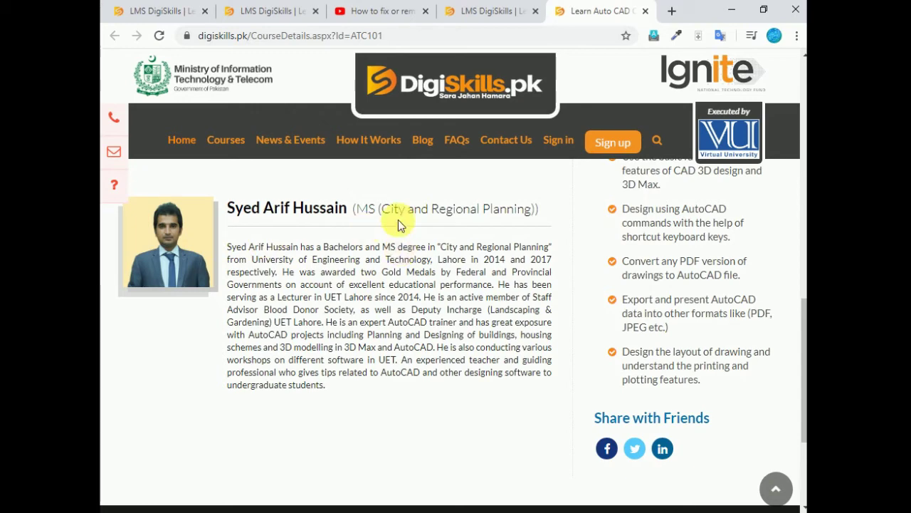
pyautogui.scroll(-3, 437, 227)
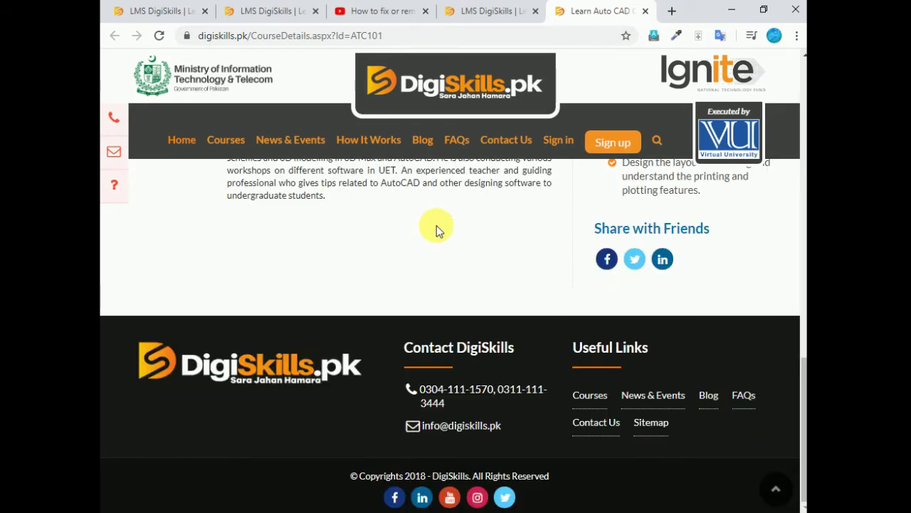
pyautogui.scroll(4, 438, 228)
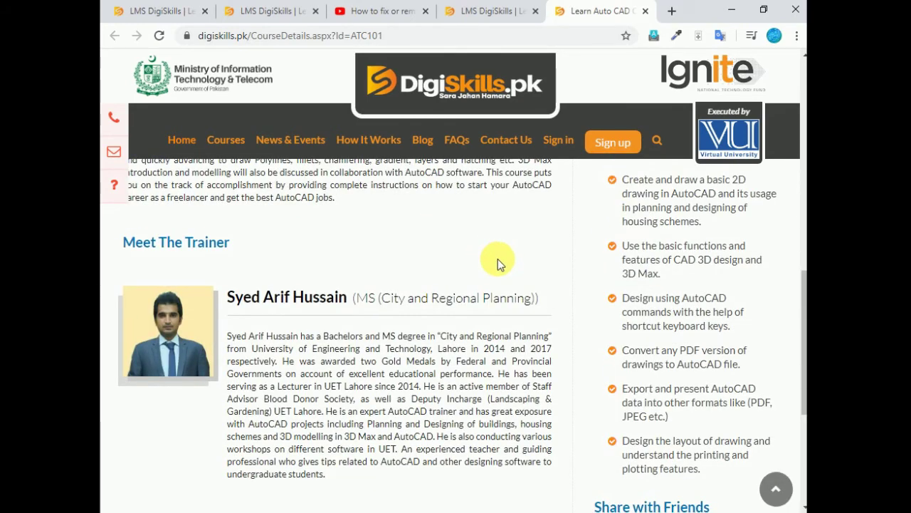
pyautogui.scroll(3, 498, 261)
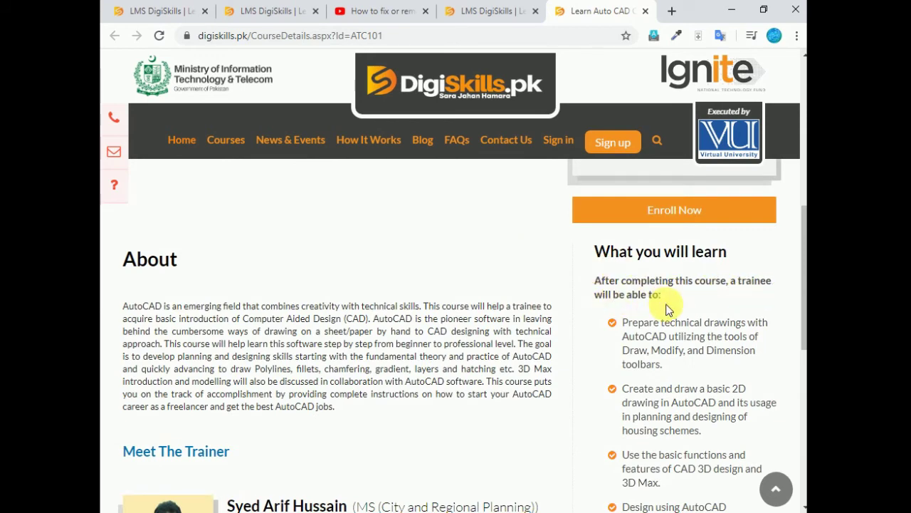
pyautogui.scroll(-5, 681, 366)
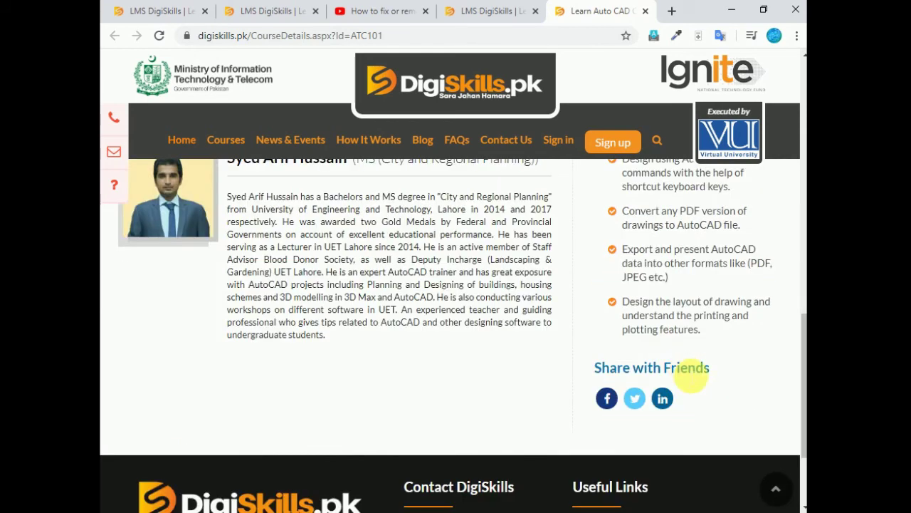
pyautogui.scroll(4, 684, 367)
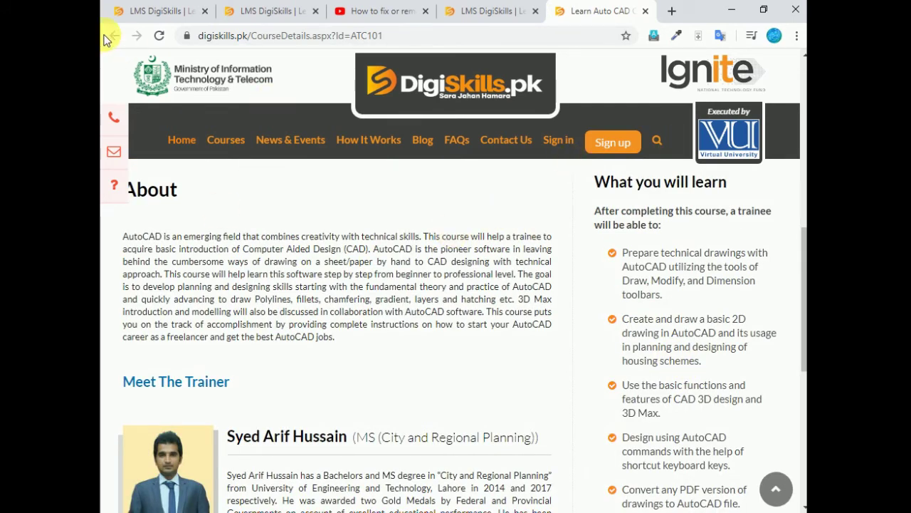
pyautogui.click(646, 11)
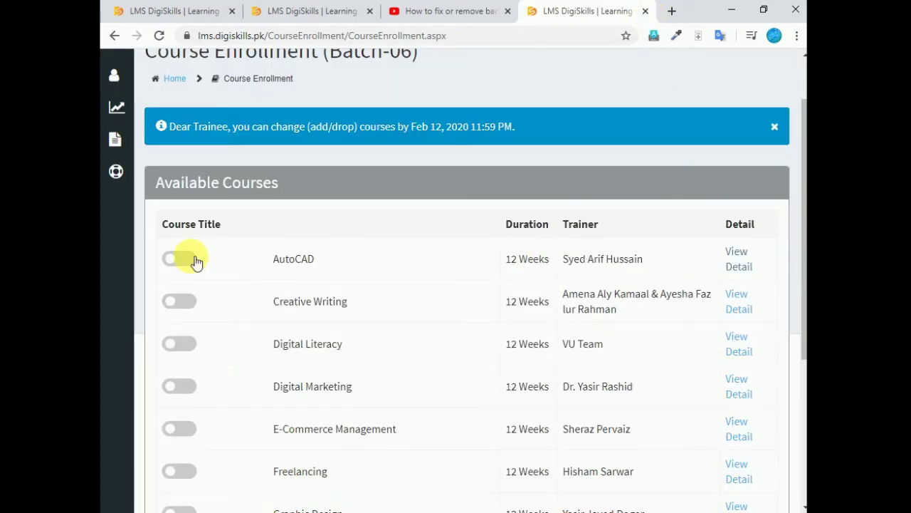
# Step: Select the AutoCAD and Digital Marketing courses for Batch-06 and save the enrollments
pyautogui.click(182, 259)
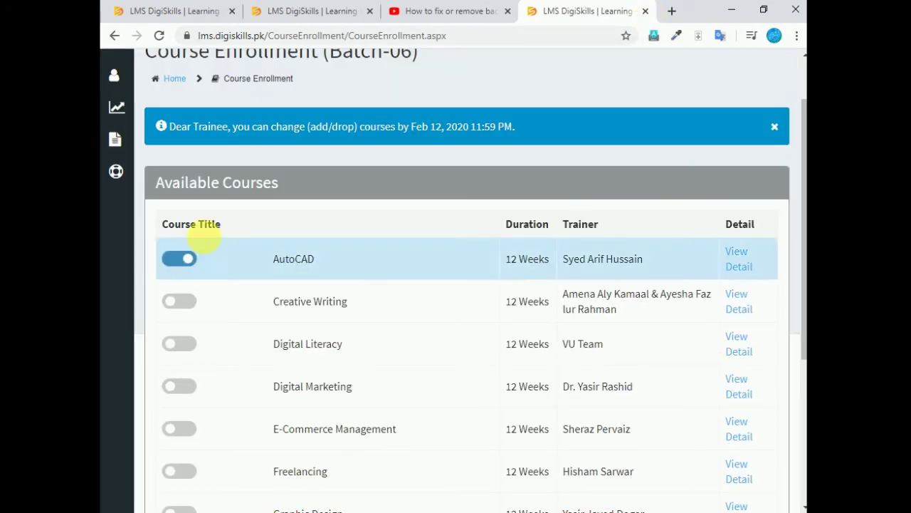
pyautogui.click(197, 393)
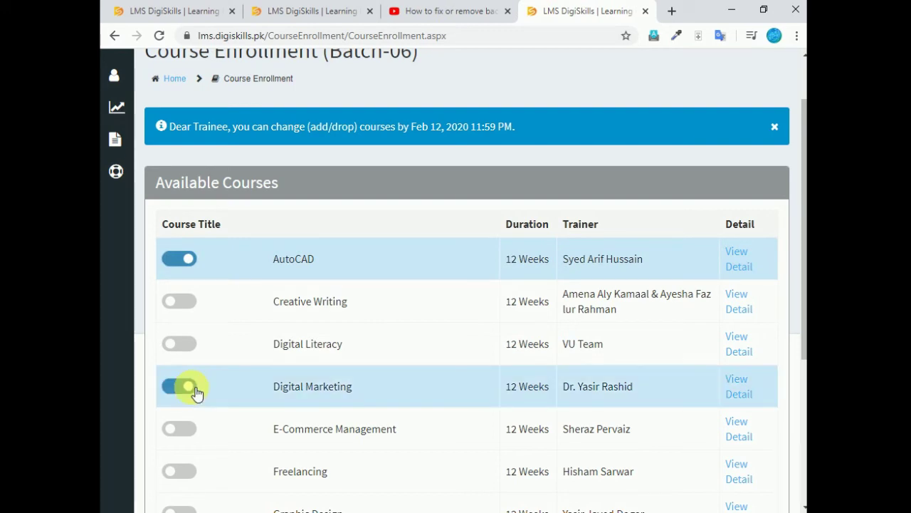
pyautogui.scroll(-3, 304, 365)
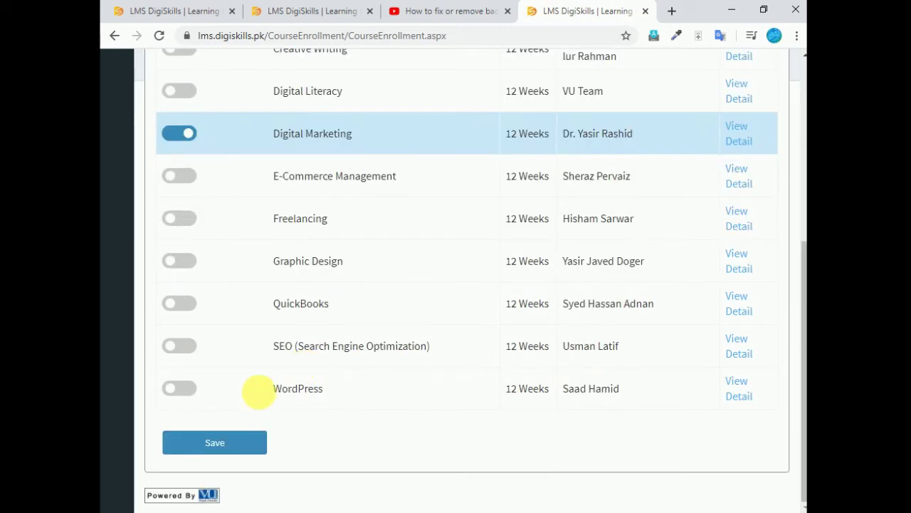
pyautogui.click(215, 443)
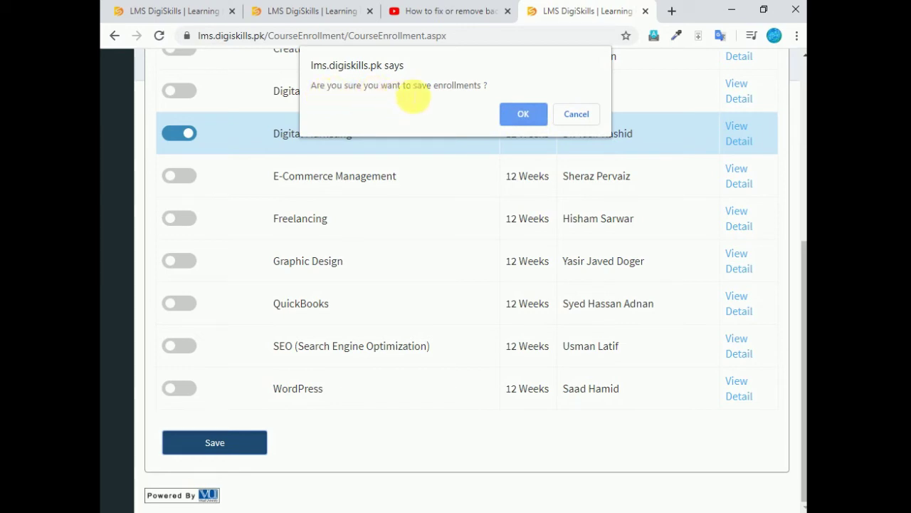
pyautogui.click(522, 117)
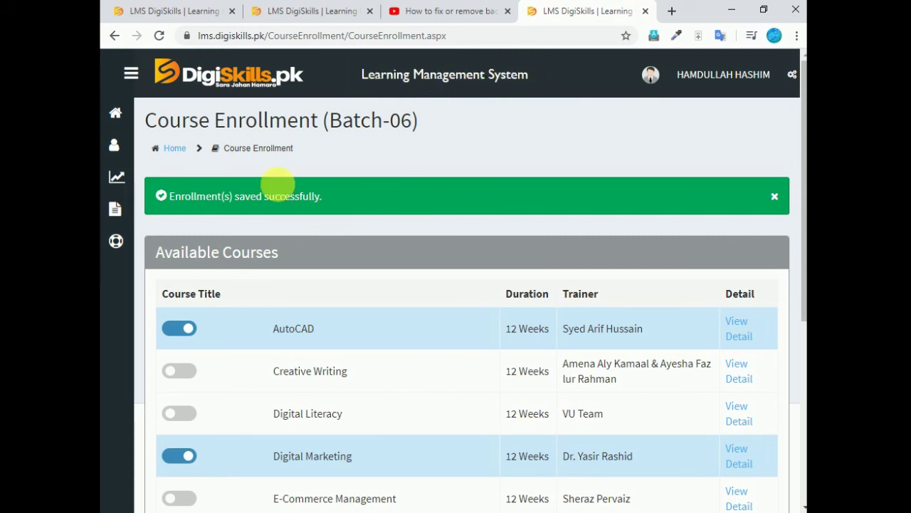
pyautogui.scroll(-1, 378, 281)
pyautogui.scroll(-1, 362, 287)
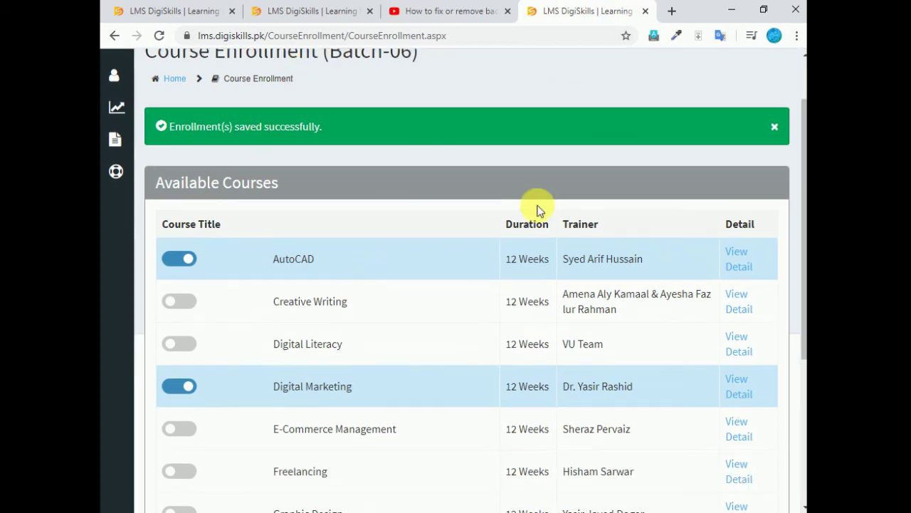
pyautogui.scroll(2, 499, 235)
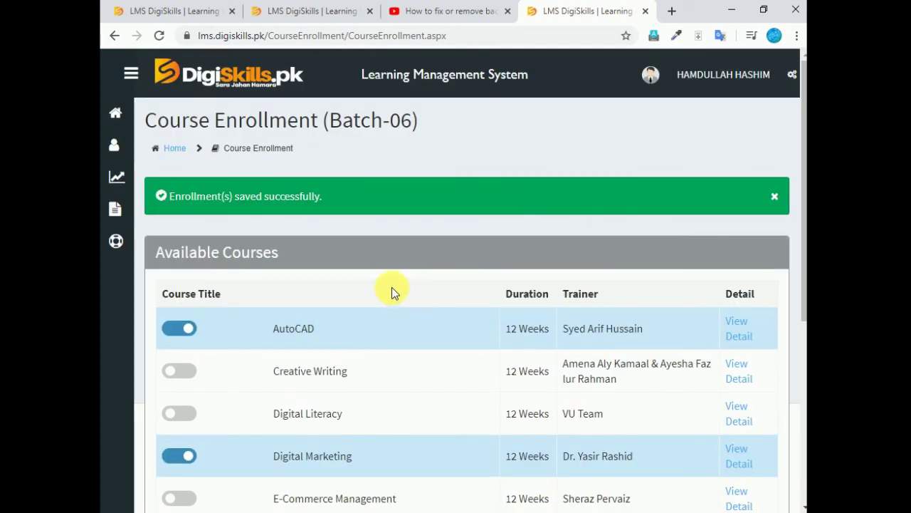